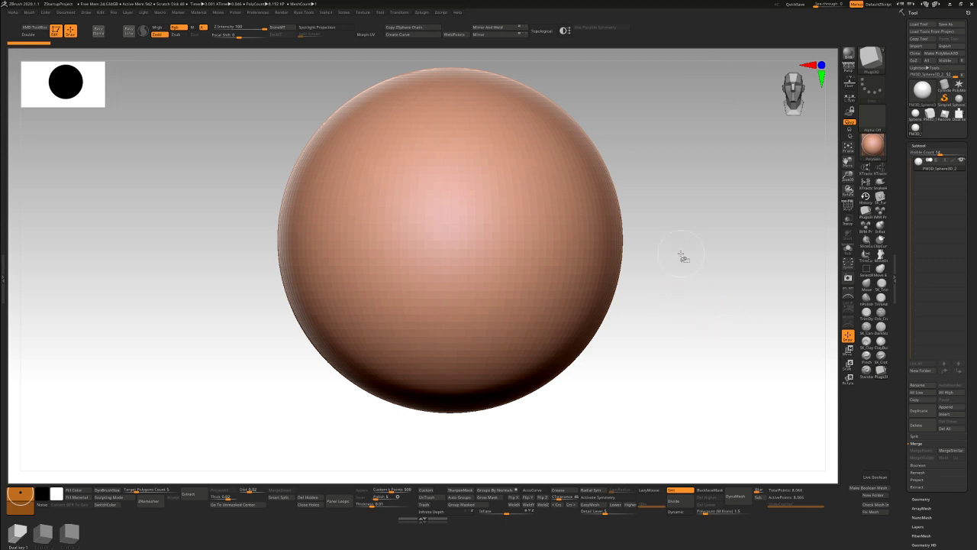
# Slice the sphere horizontally through its middle and split the resulting polygroups into two separate subtools.
pyautogui.keyDown('ctrl'); pyautogui.keyDown('shift'); pyautogui.moveTo(700, 255); pyautogui.dragTo(168, 266); pyautogui.keyUp('shift'); pyautogui.keyUp('ctrl')
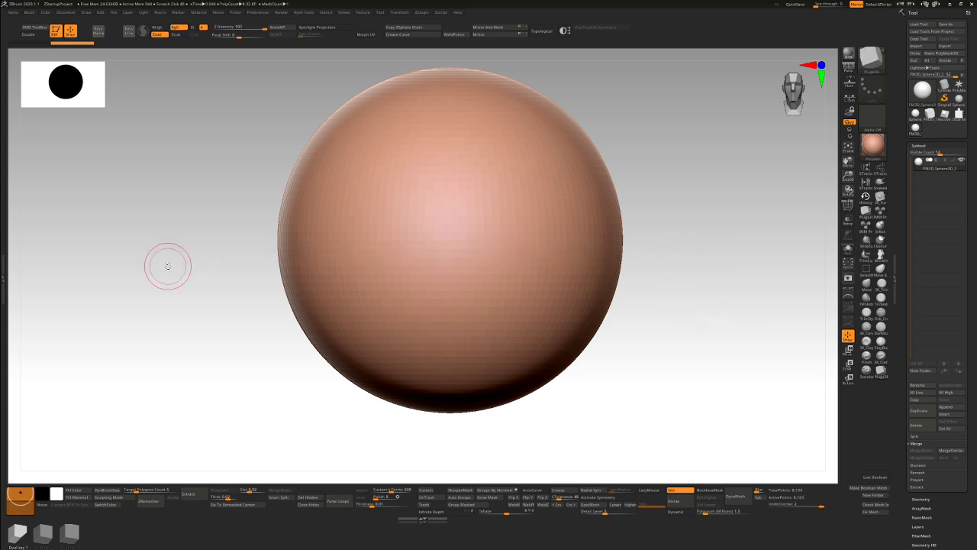
pyautogui.click(848, 205)
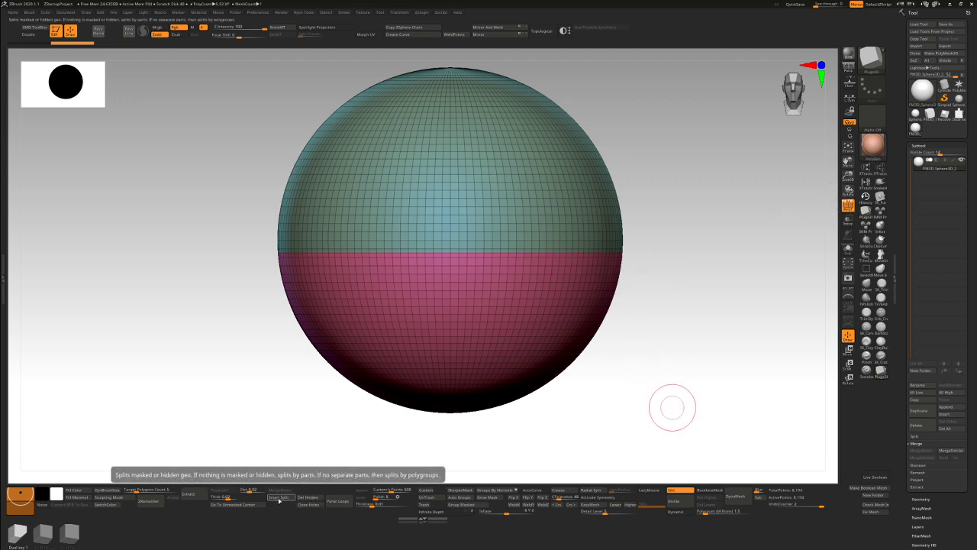
pyautogui.click(311, 497)
pyautogui.moveTo(930, 162)
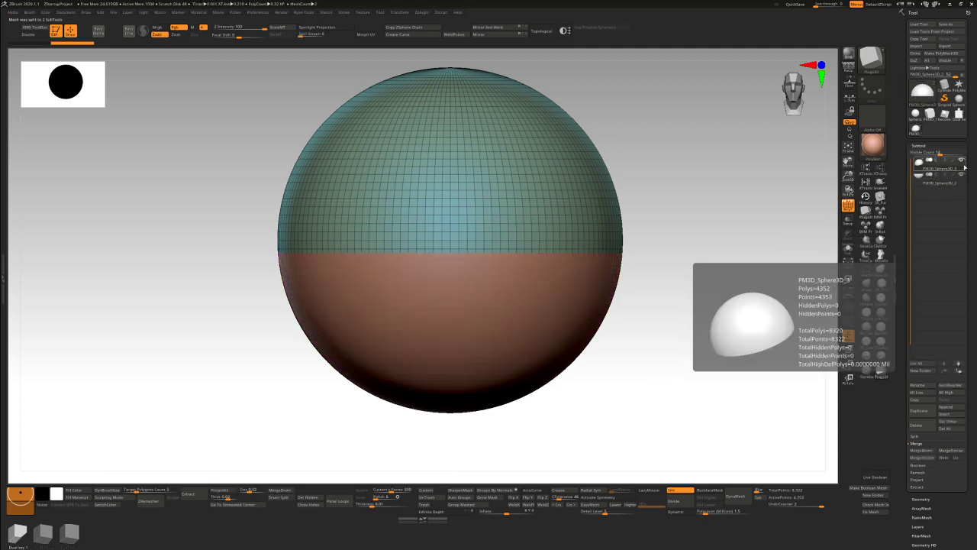
pyautogui.moveTo(961, 175)
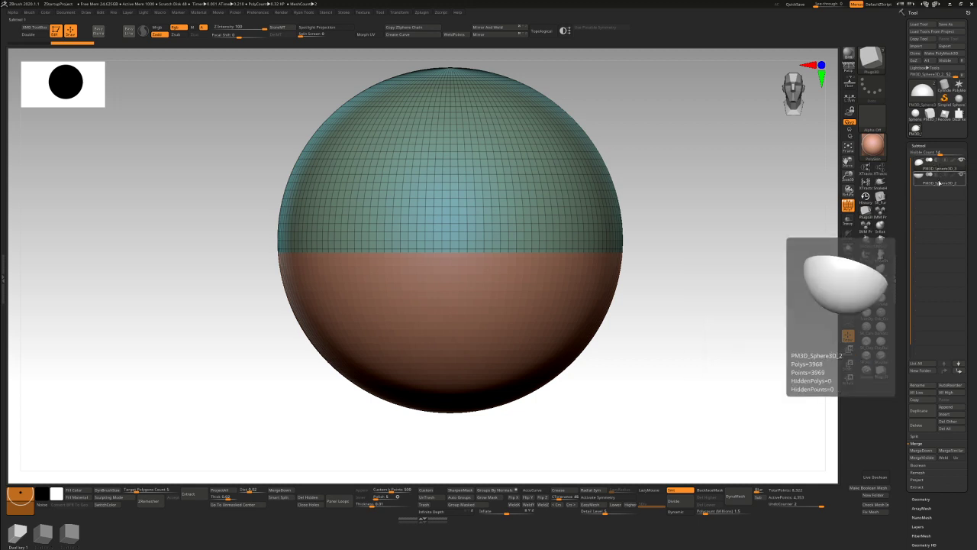
# Try the three different key shapes of the Plugs brush by inserting them on the upper sphere half.
pyautogui.click(881, 371)
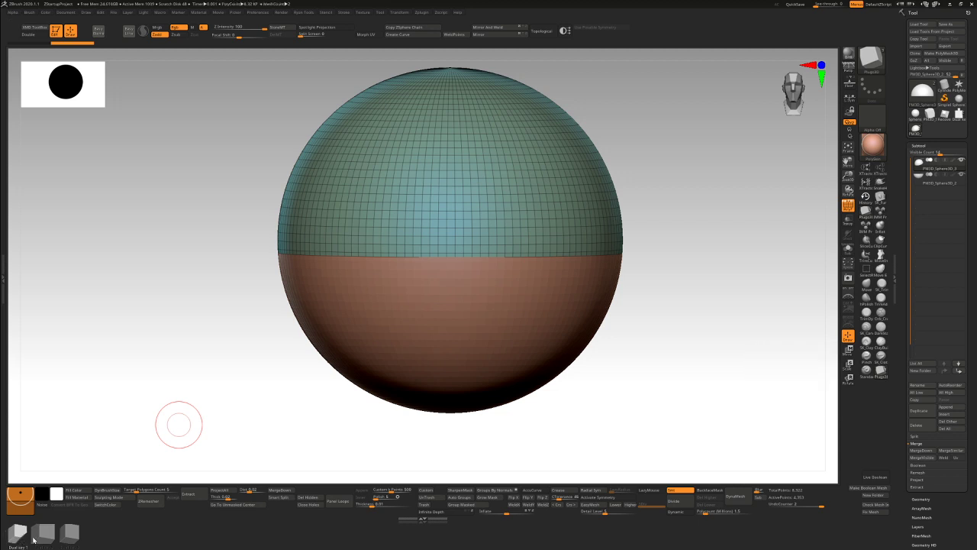
pyautogui.moveTo(458, 307); pyautogui.dragTo(466, 358)
pyautogui.click(49, 540)
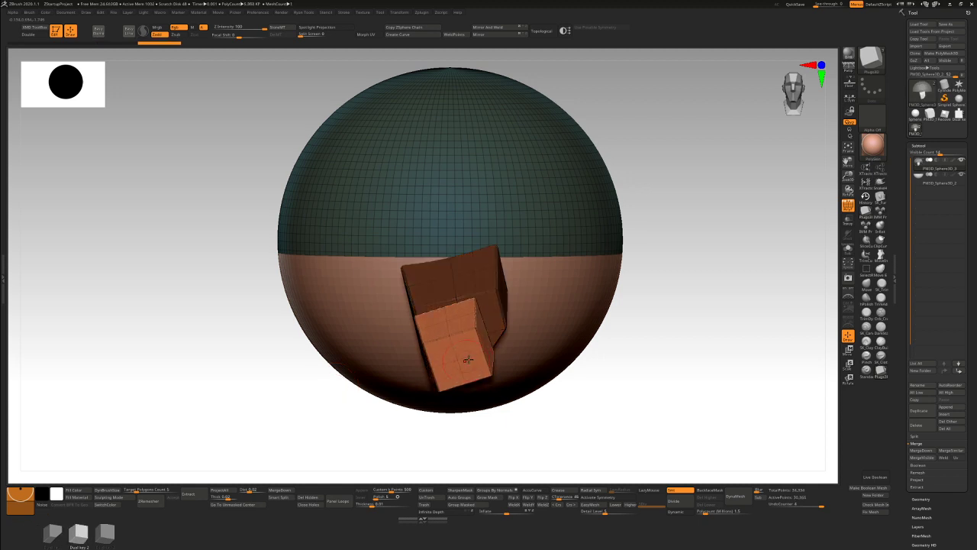
pyautogui.moveTo(610, 364); pyautogui.dragTo(642, 257)
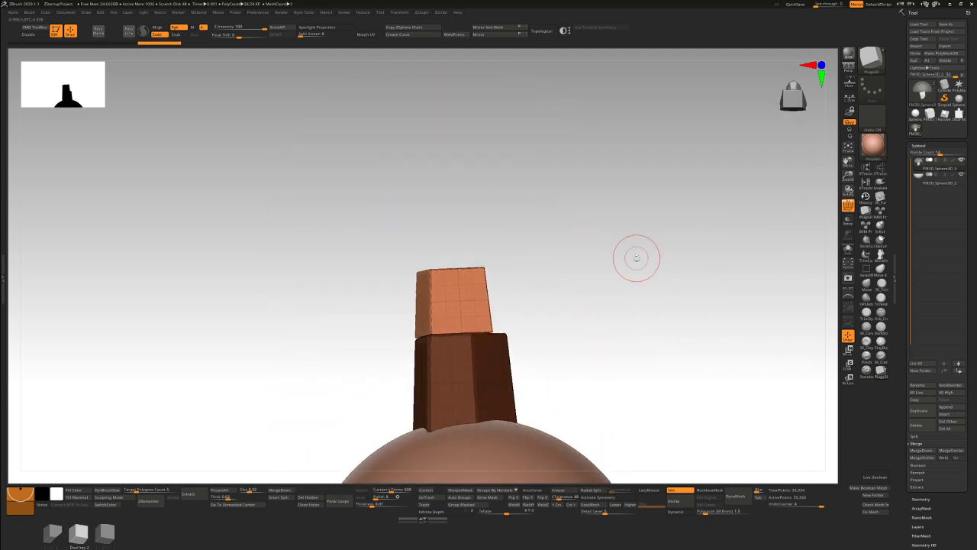
pyautogui.click(104, 534)
pyautogui.moveTo(458, 284); pyautogui.dragTo(470, 279)
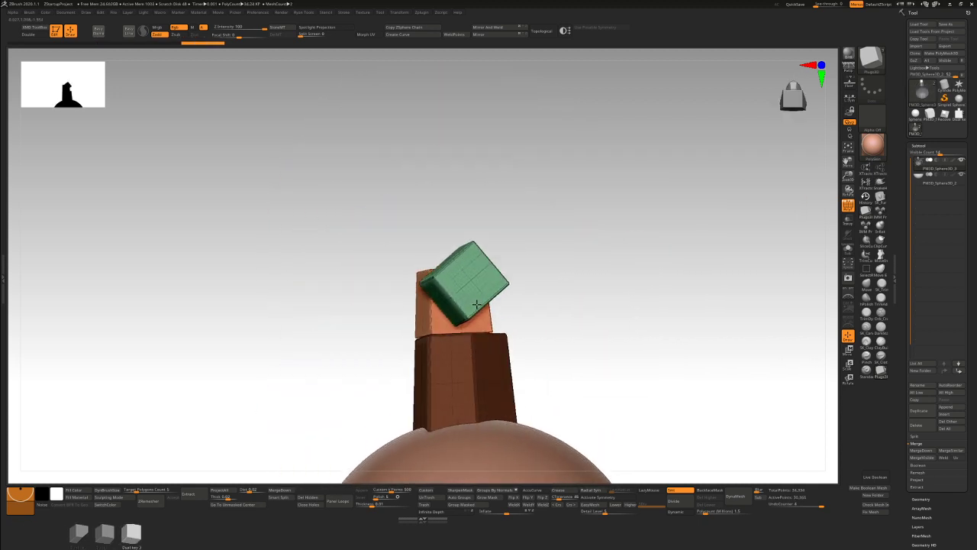
pyautogui.moveTo(624, 310); pyautogui.dragTo(643, 251)
# Undo all the test key insertions on the upper sphere half.
pyautogui.hotkey('ctrl', 'z')
pyautogui.hotkey('ctrl', 'z')
pyautogui.hotkey('ctrl', 'z')
pyautogui.hotkey('ctrl', 'z')
pyautogui.hotkey('ctrl', 'z')
pyautogui.hotkey('ctrl', 'z')
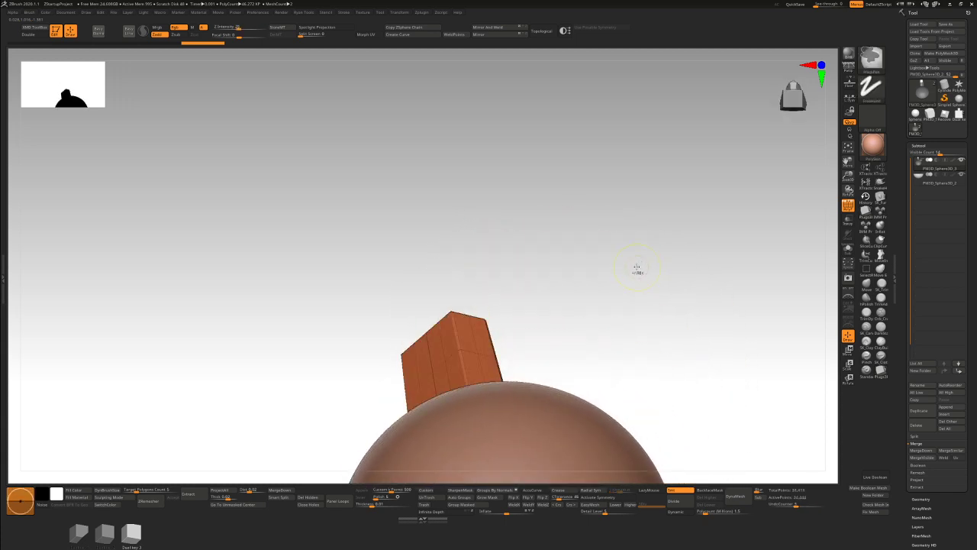
pyautogui.hotkey('ctrl', 'z')
pyautogui.hotkey('ctrl', 'z')
pyautogui.hotkey('ctrl', 'z')
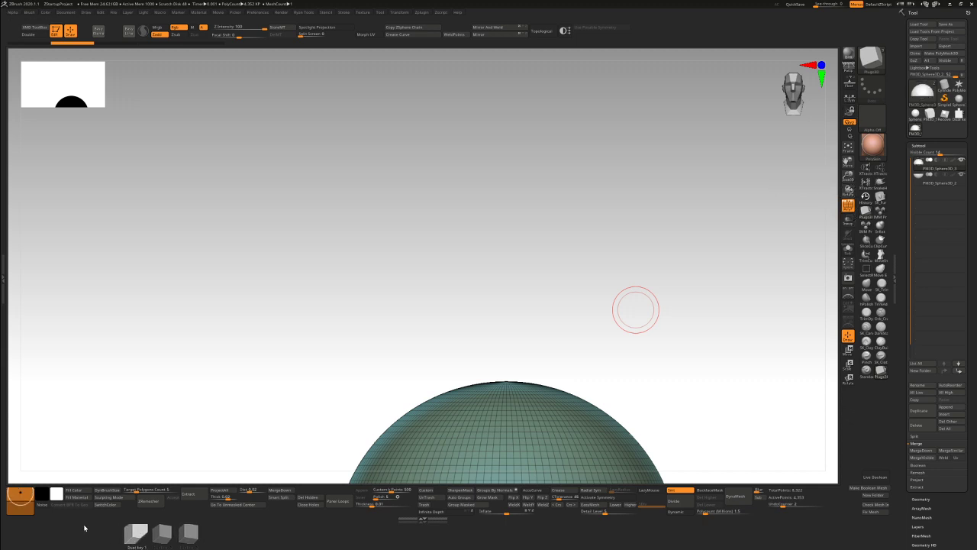
# Close the open cut faces of the lower and upper sphere halves with Close Holes.
pyautogui.keyDown('alt'); pyautogui.moveTo(680, 336); pyautogui.dragTo(619, 190); pyautogui.keyUp('alt')
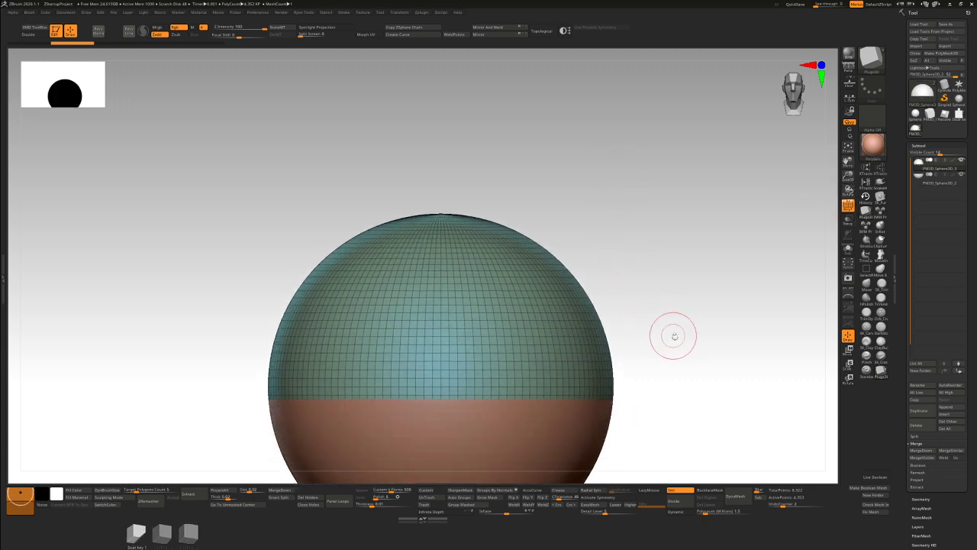
pyautogui.click(954, 179)
pyautogui.moveTo(762, 275); pyautogui.dragTo(733, 333)
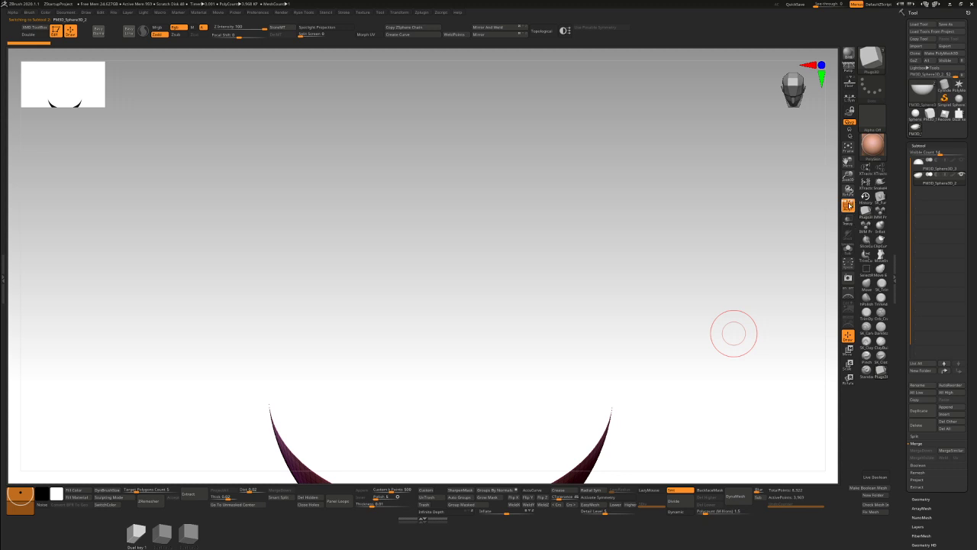
pyautogui.click(847, 204)
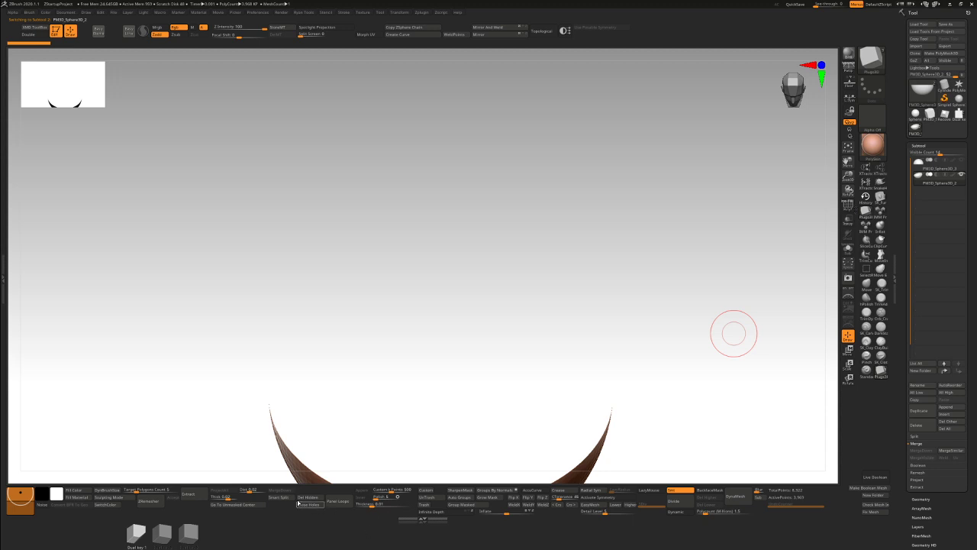
pyautogui.click(308, 504)
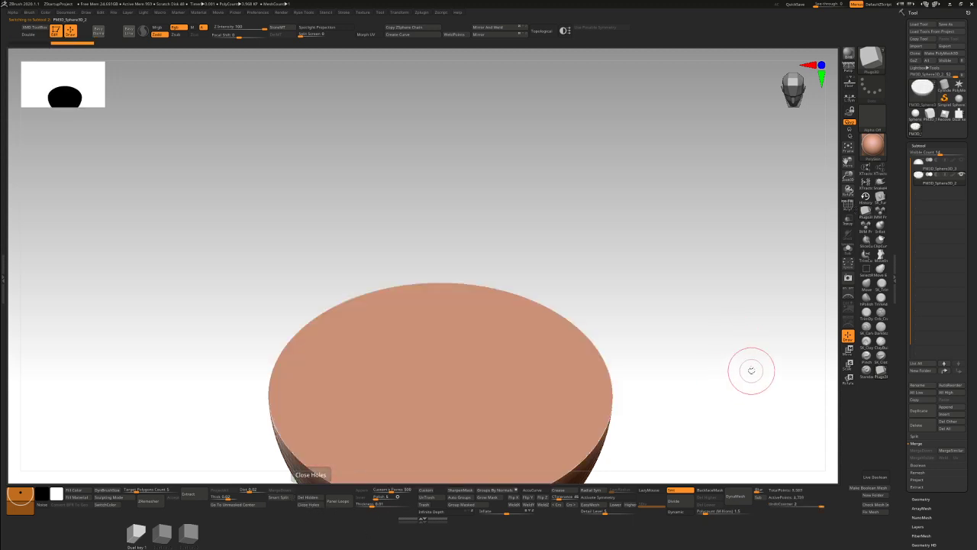
pyautogui.click(933, 166)
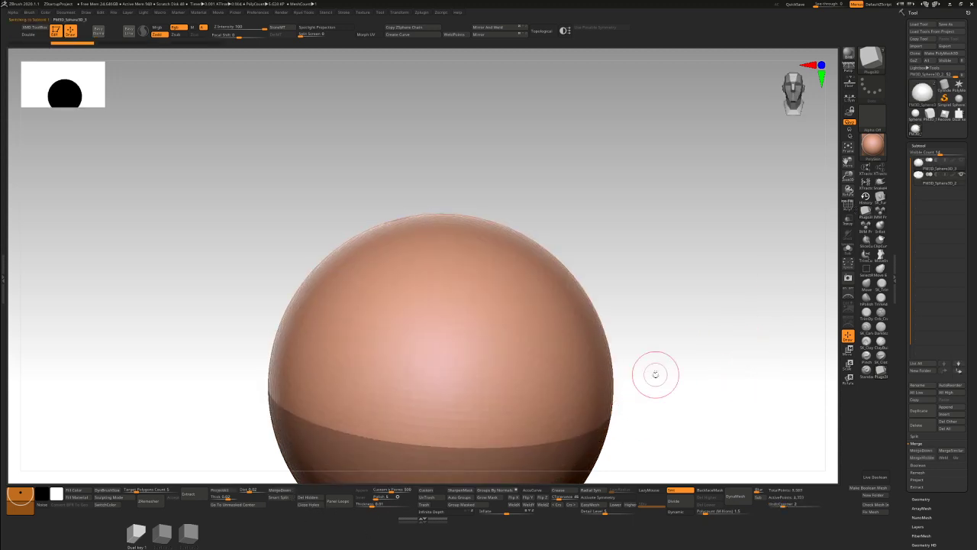
pyautogui.click(313, 506)
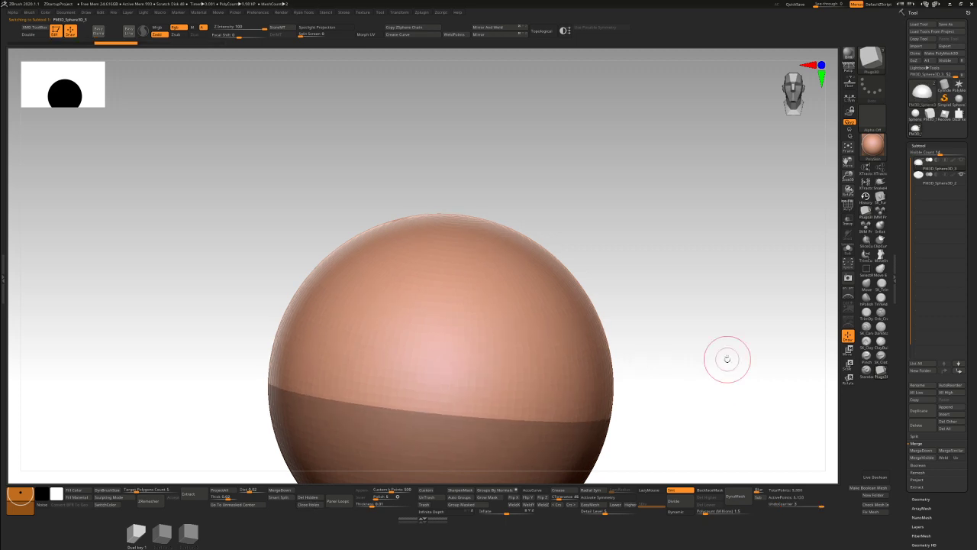
# Insert a plug key at the centre of the lower half's flat cut face.
pyautogui.click(948, 182)
pyautogui.moveTo(724, 360); pyautogui.dragTo(645, 217)
pyautogui.moveTo(661, 282); pyautogui.dragTo(657, 316)
pyautogui.moveTo(397, 284); pyautogui.dragTo(437, 291)
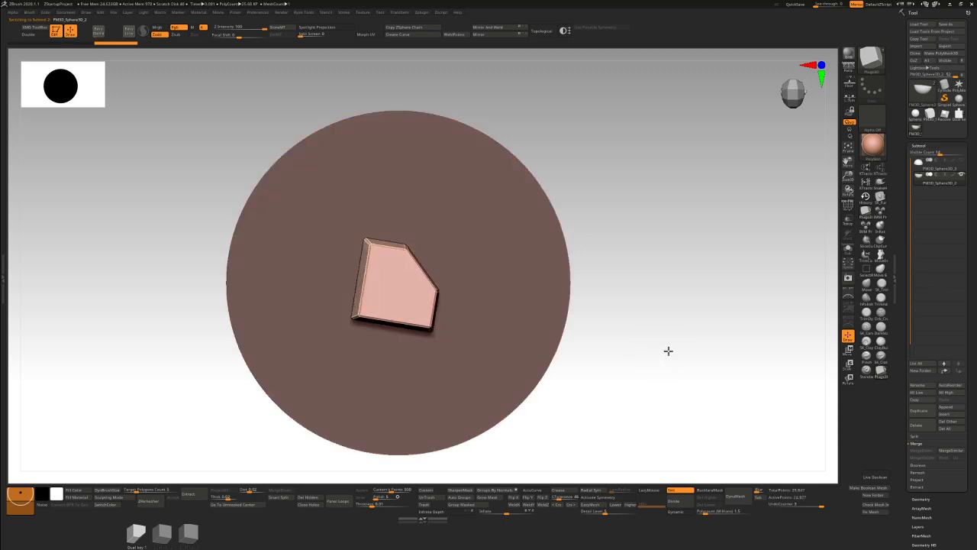
pyautogui.moveTo(667, 349)
pyautogui.mouseDown()
pyautogui.moveTo(665, 245)
pyautogui.moveTo(669, 260)
pyautogui.mouseUp()
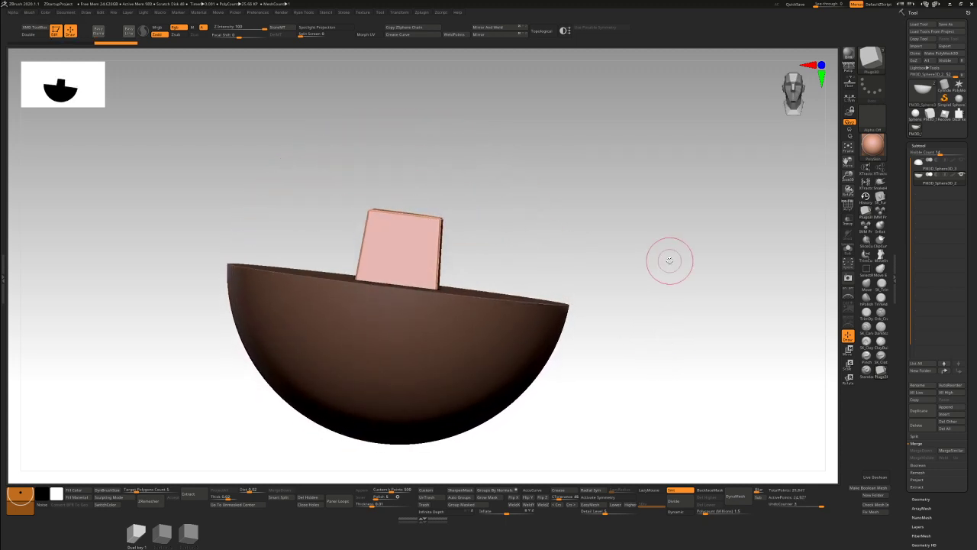
# Move the plug key slightly outward from the flat cut face along its Z axis with the gizmo.
pyautogui.press('w')
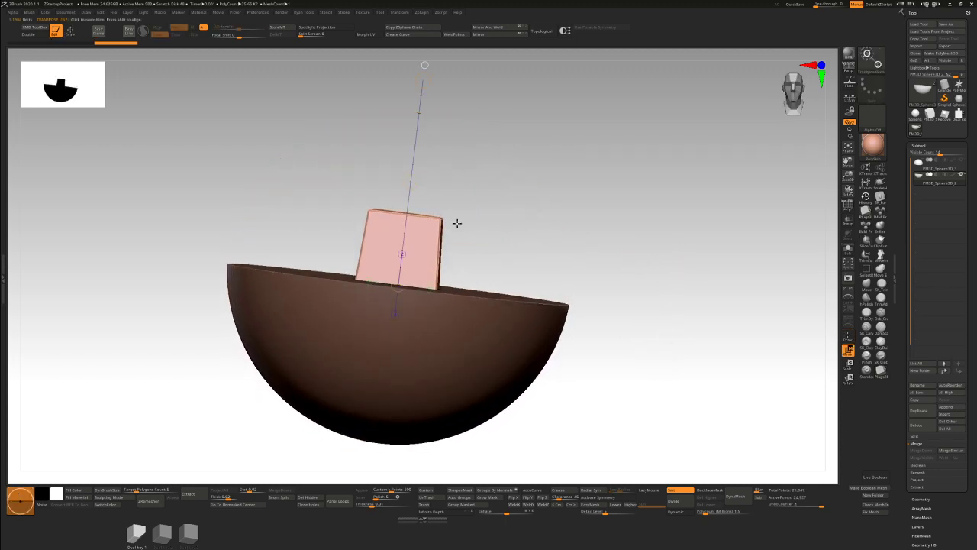
pyautogui.click(95, 33)
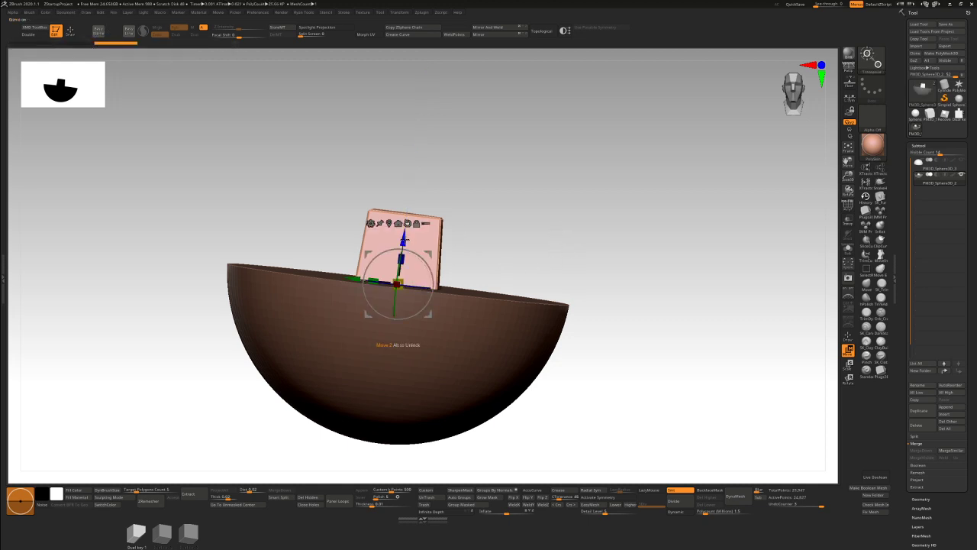
pyautogui.moveTo(404, 240); pyautogui.dragTo(405, 226)
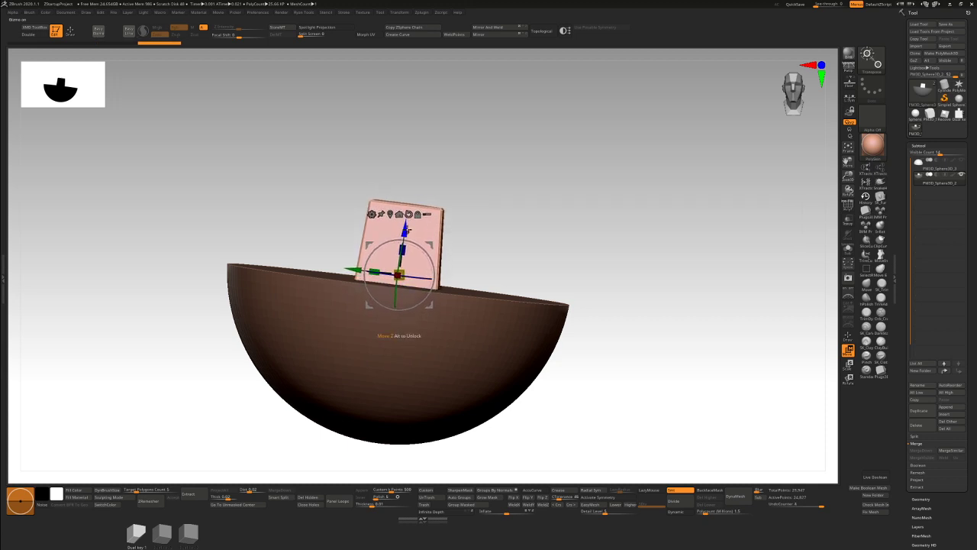
pyautogui.moveTo(528, 249)
pyautogui.mouseDown()
pyautogui.moveTo(550, 231)
pyautogui.moveTo(544, 249)
pyautogui.mouseUp()
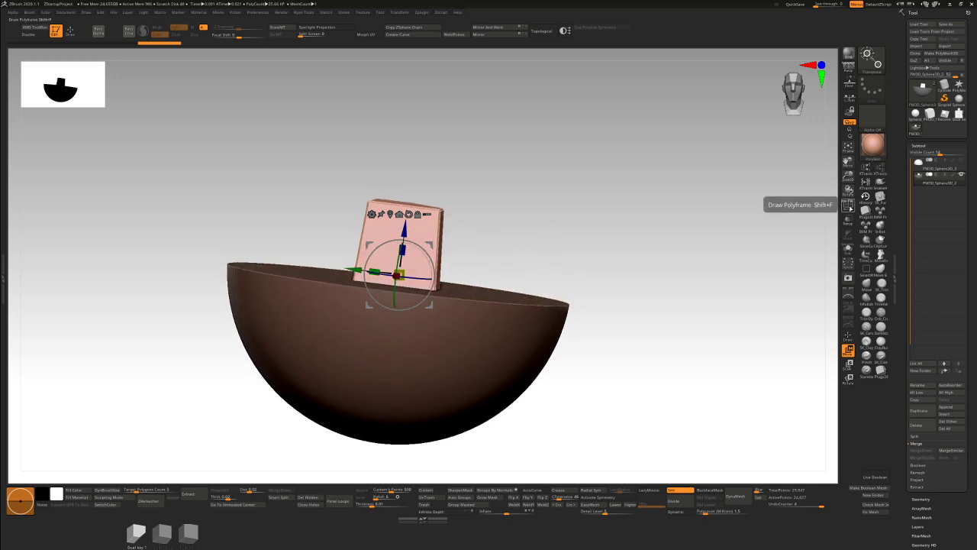
# Isolate the plug key by its polygroup and separate it from the hemisphere using Smart Split with the Split Hidden option.
pyautogui.click(848, 206)
pyautogui.moveTo(685, 308); pyautogui.dragTo(651, 301)
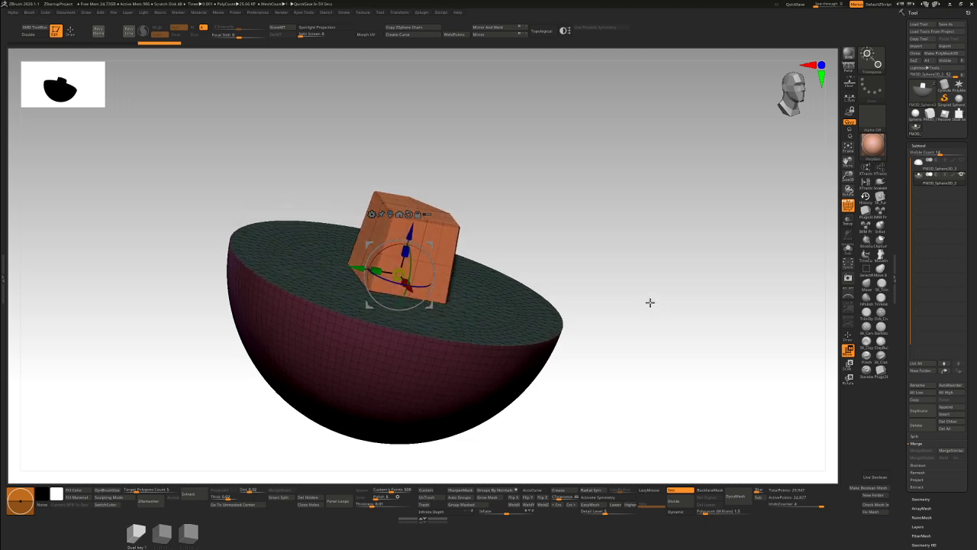
pyautogui.press('q')
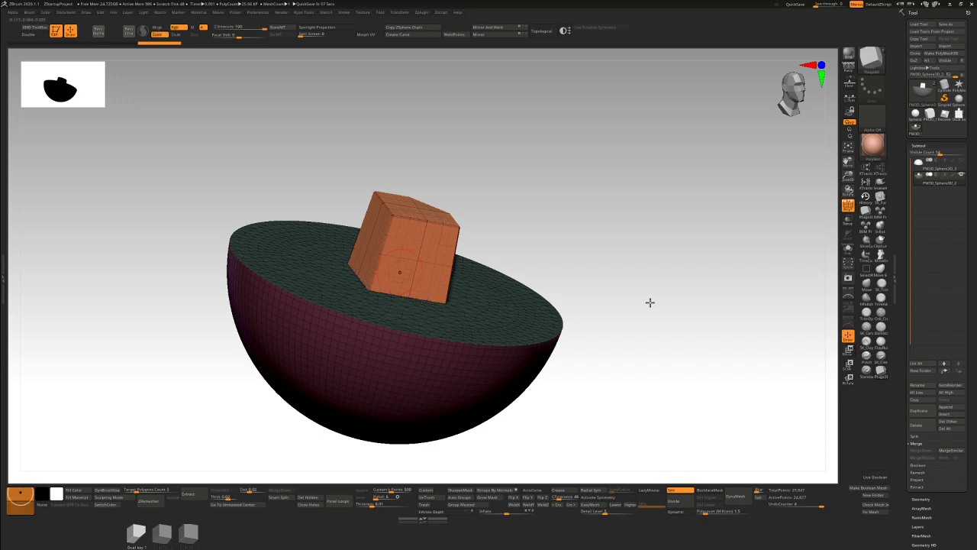
pyautogui.moveTo(617, 229); pyautogui.dragTo(606, 219)
pyautogui.hotkey('ctrl', 'shift')
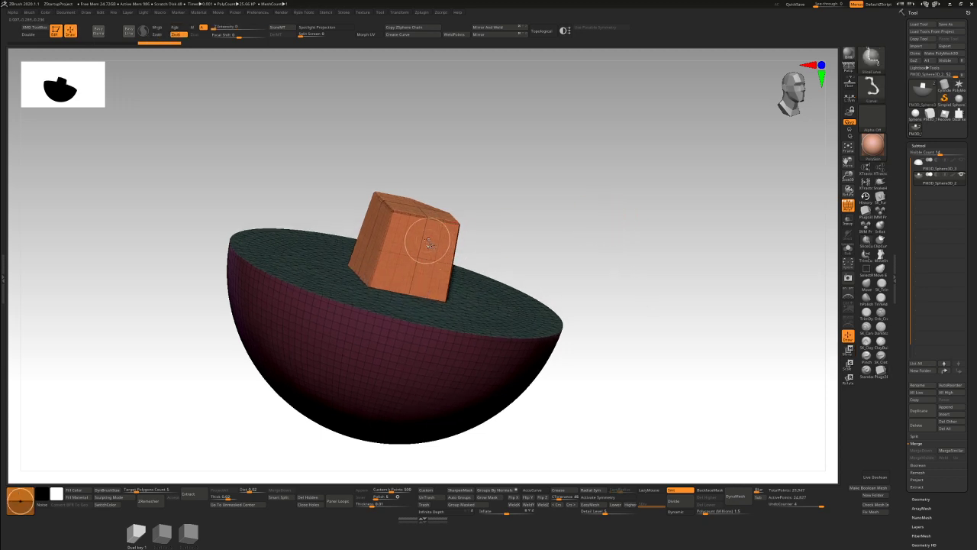
pyautogui.keyDown('ctrl'); pyautogui.keyDown('shift'); pyautogui.click(431, 253); pyautogui.keyUp('shift'); pyautogui.keyUp('ctrl')
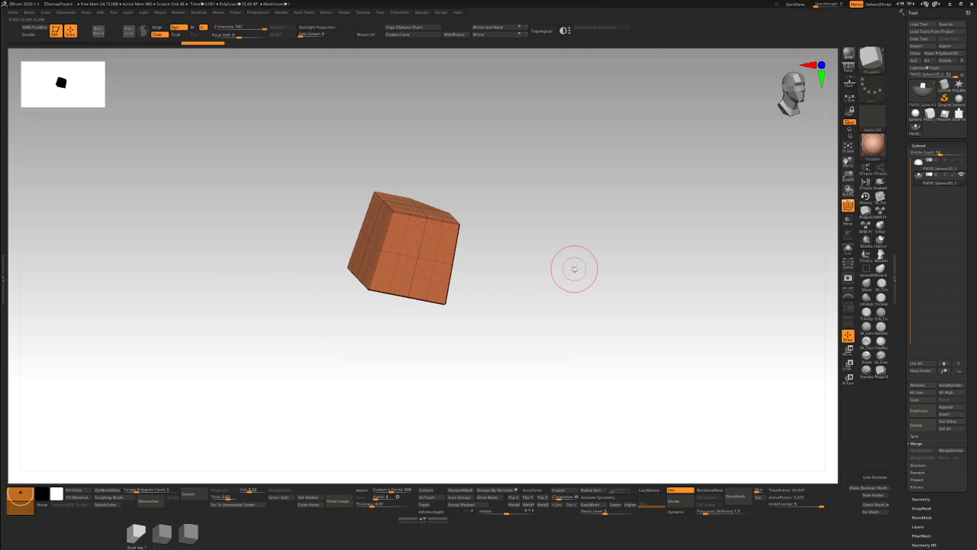
pyautogui.moveTo(573, 266); pyautogui.dragTo(534, 192)
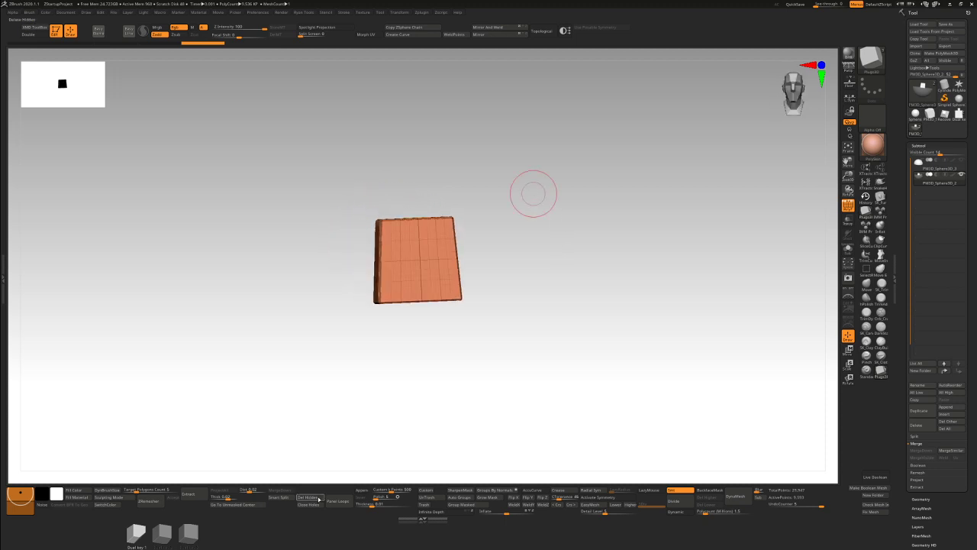
pyautogui.click(280, 497)
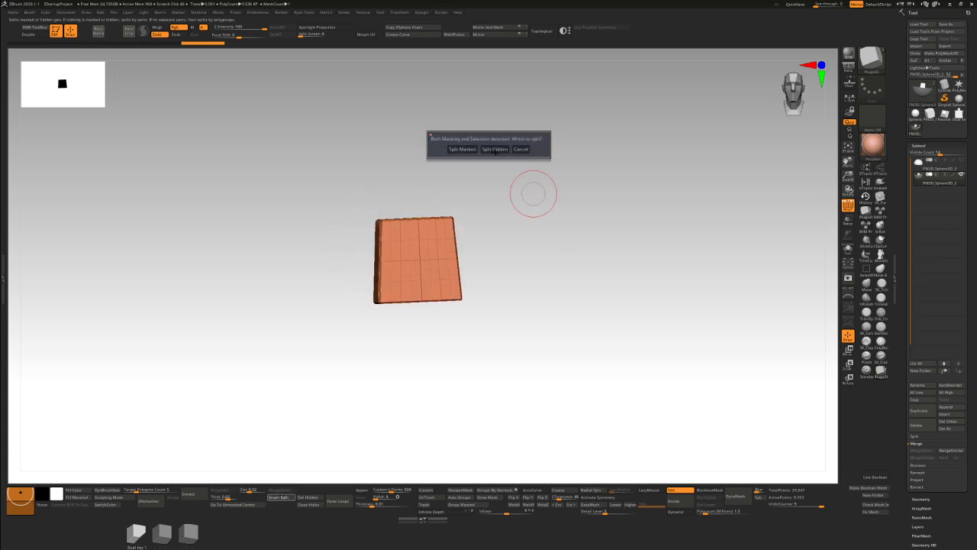
pyautogui.click(495, 149)
pyautogui.moveTo(619, 267); pyautogui.dragTo(624, 266)
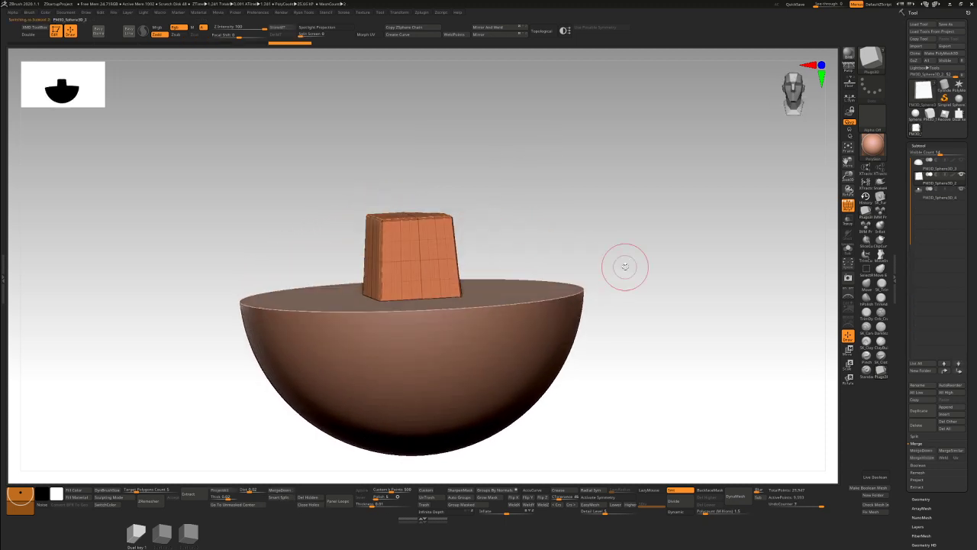
# Make the lower hemisphere the active subtool, clear its mask, and hide the separate plug subtool.
pyautogui.click(938, 197)
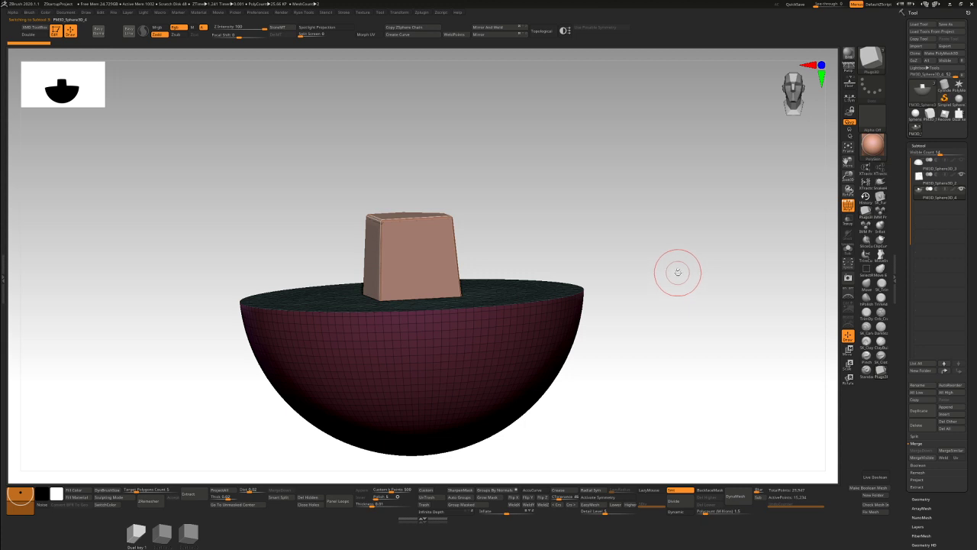
pyautogui.hotkey('ctrl', 'shift')
pyautogui.moveTo(683, 294); pyautogui.dragTo(682, 255)
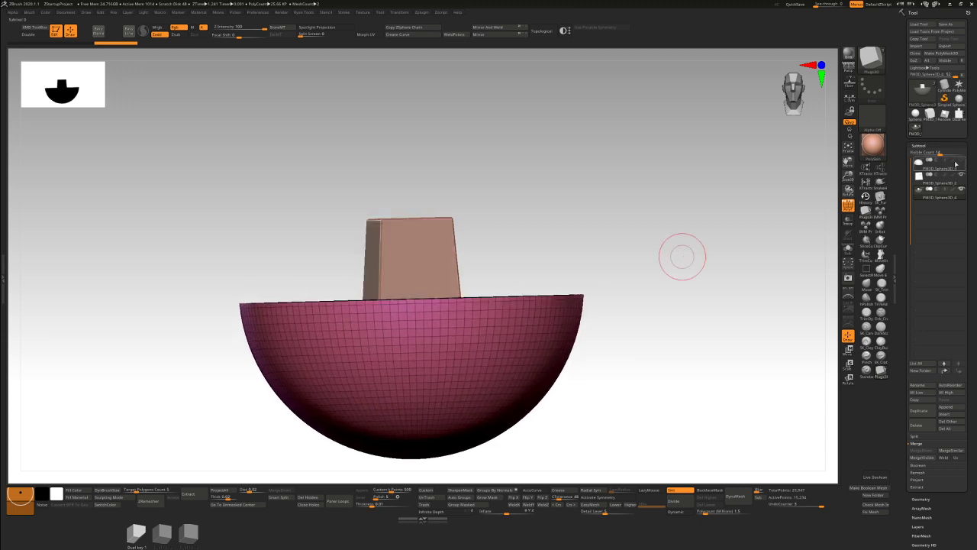
pyautogui.click(961, 175)
pyautogui.moveTo(723, 256); pyautogui.dragTo(691, 295)
# Fuse the plug key into the lower hemisphere with the gizmo's Remesh By Union operation.
pyautogui.press('w')
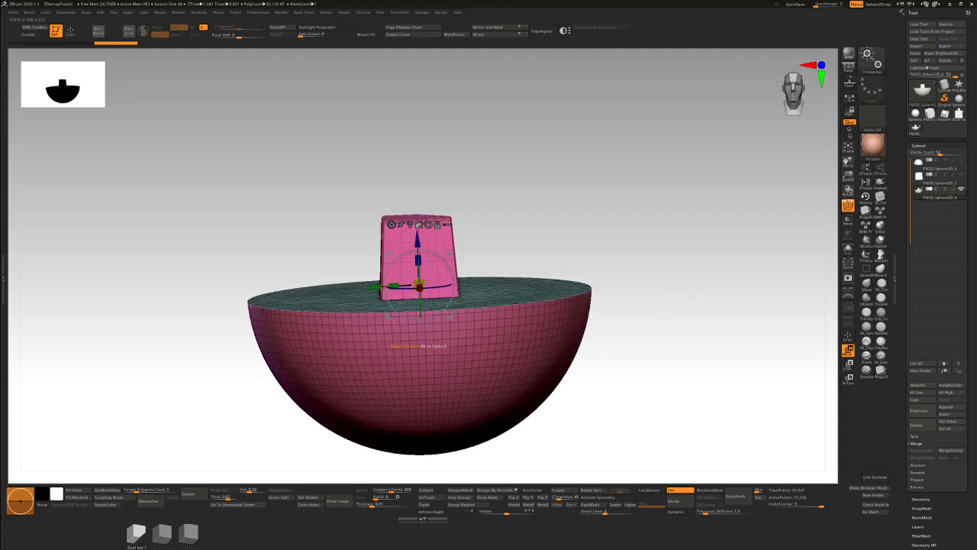
pyautogui.click(393, 222)
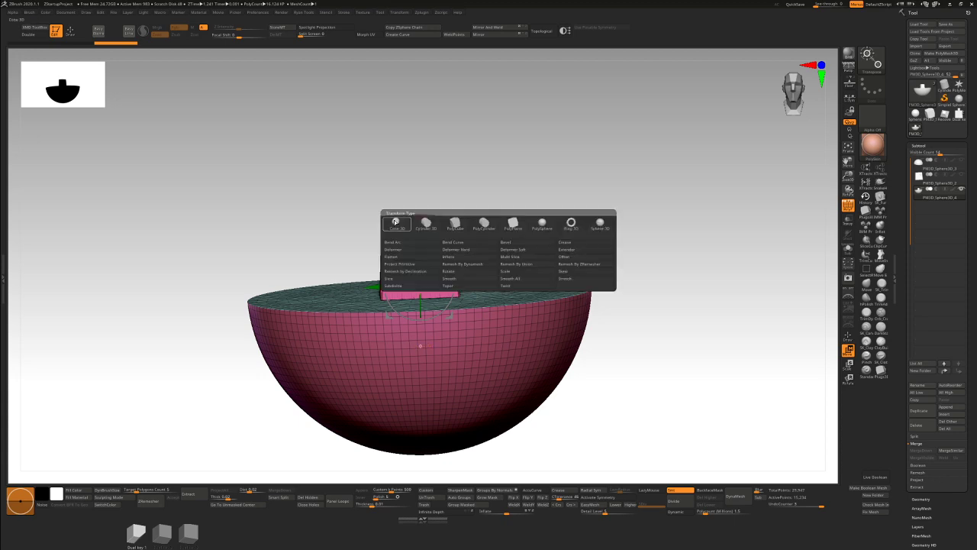
pyautogui.click(522, 263)
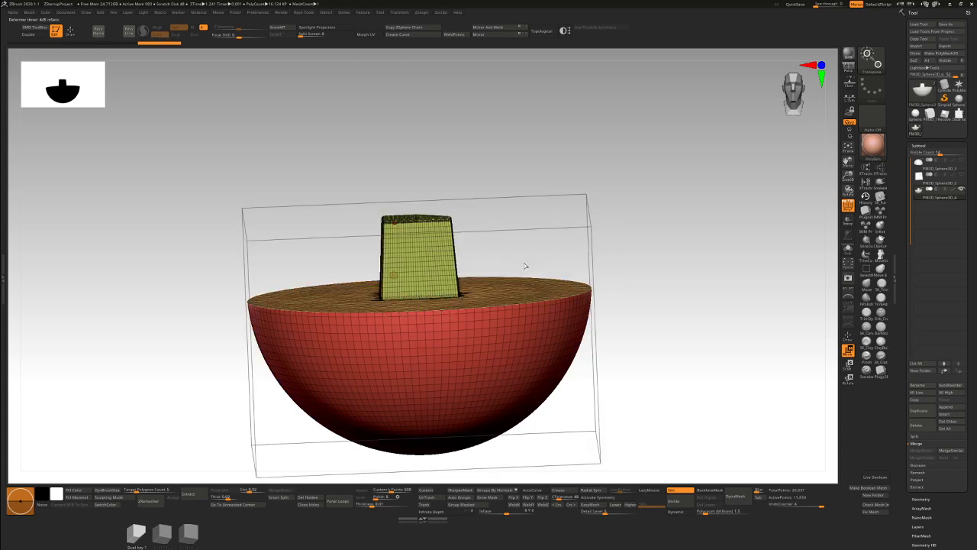
pyautogui.moveTo(525, 265); pyautogui.dragTo(598, 279)
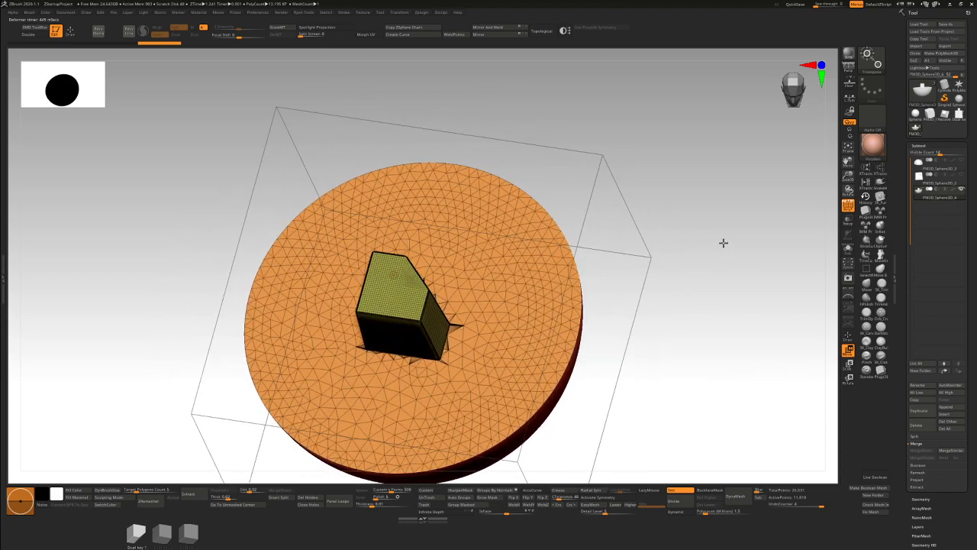
# Accept the gizmo's Remesh By Union operation on the lower hemisphere with its fused plug key.
pyautogui.moveTo(723, 242); pyautogui.dragTo(703, 253)
pyautogui.press('space')
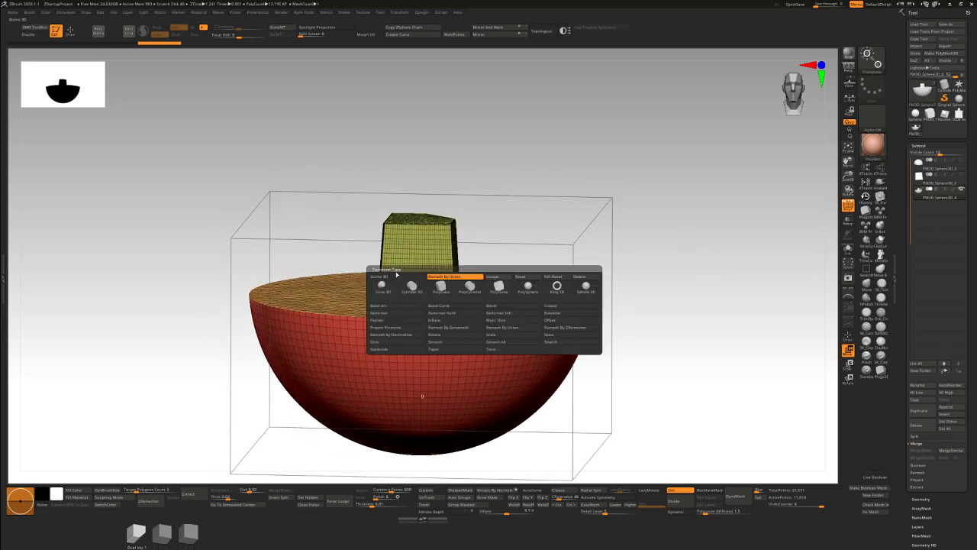
pyautogui.click(393, 274)
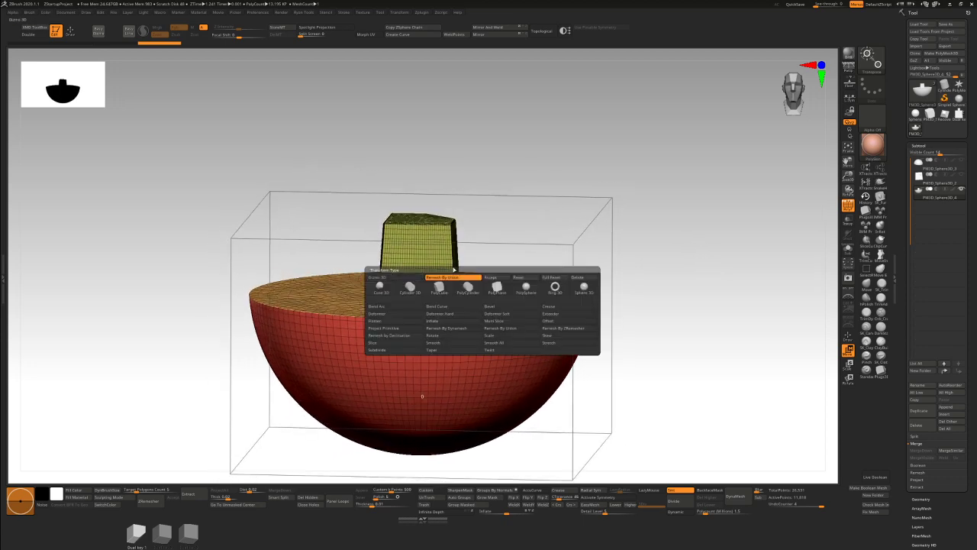
pyautogui.click(493, 279)
pyautogui.moveTo(655, 281)
pyautogui.mouseDown()
pyautogui.moveTo(659, 270)
pyautogui.moveTo(664, 296)
pyautogui.mouseUp()
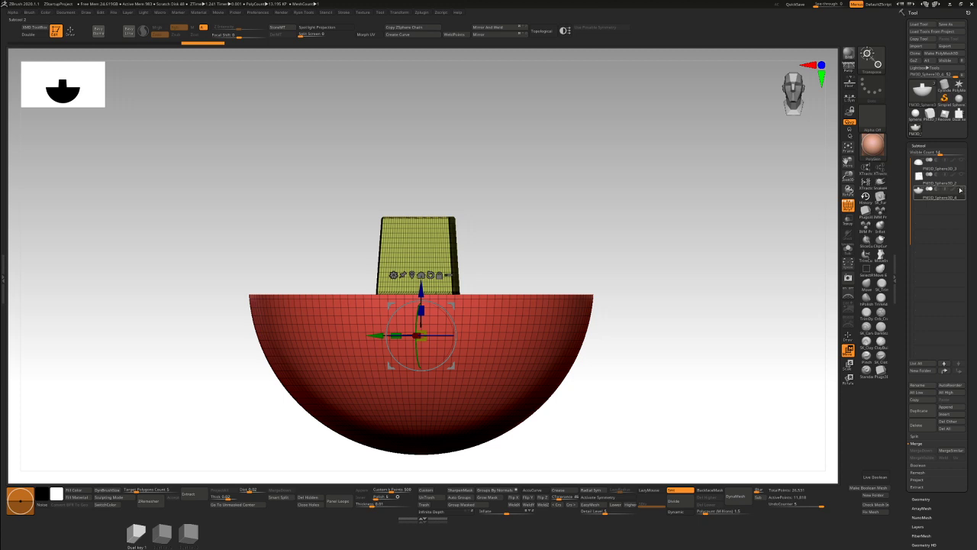
# Make the upper hemisphere the active subtool with the separate plug shown alongside it, and turn off the polyframe display.
pyautogui.click(947, 170)
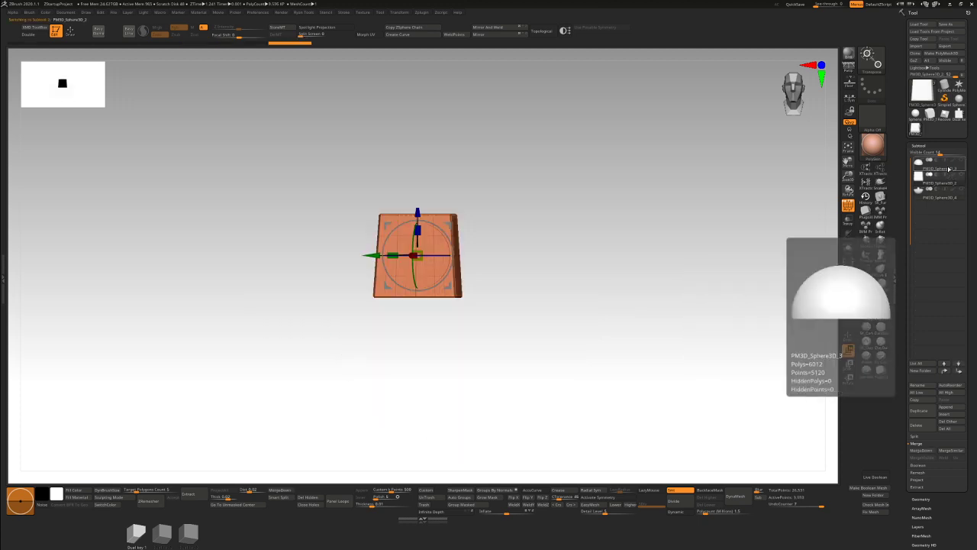
pyautogui.click(949, 167)
pyautogui.click(963, 174)
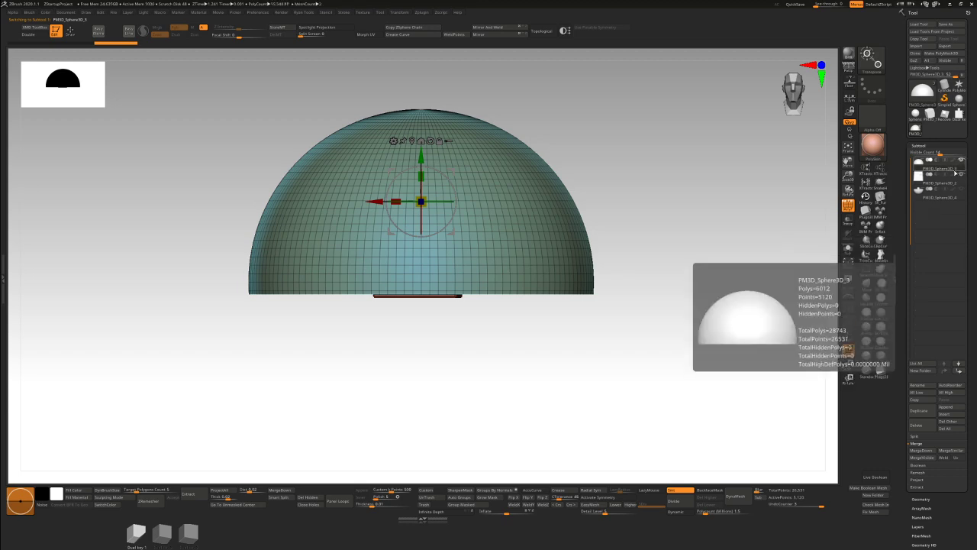
pyautogui.moveTo(707, 320); pyautogui.dragTo(706, 254)
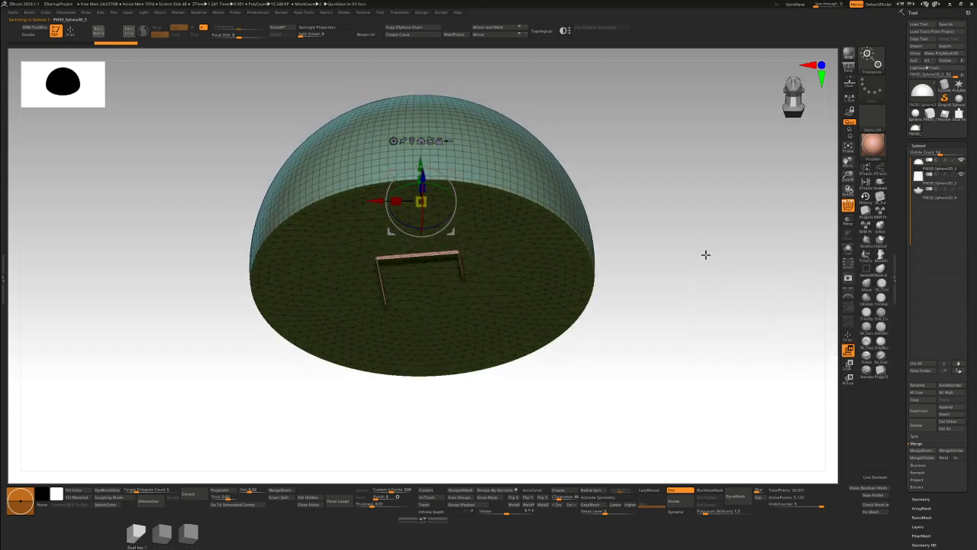
pyautogui.click(848, 205)
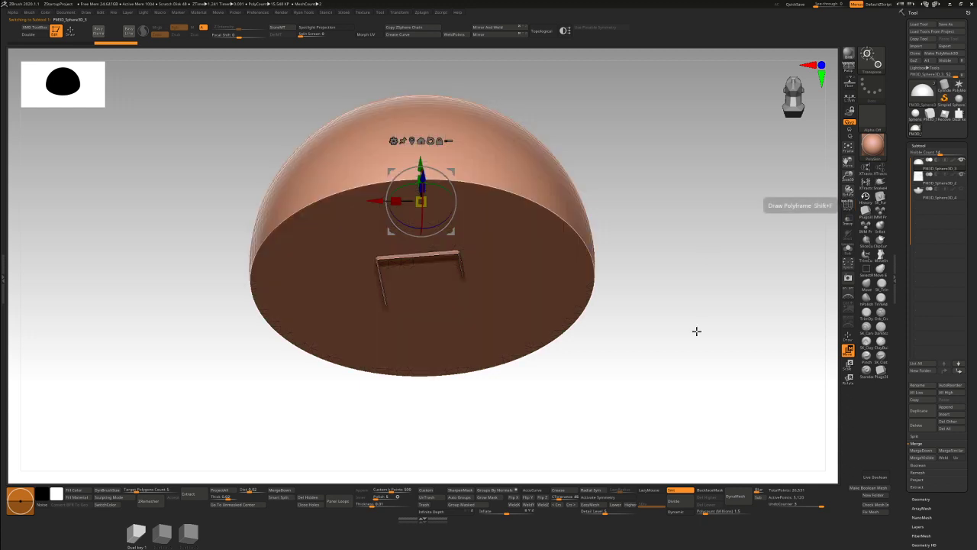
# Enable Live Boolean and group the upper hemisphere and the separate plug in a new subtool folder with the default name.
pyautogui.click(871, 476)
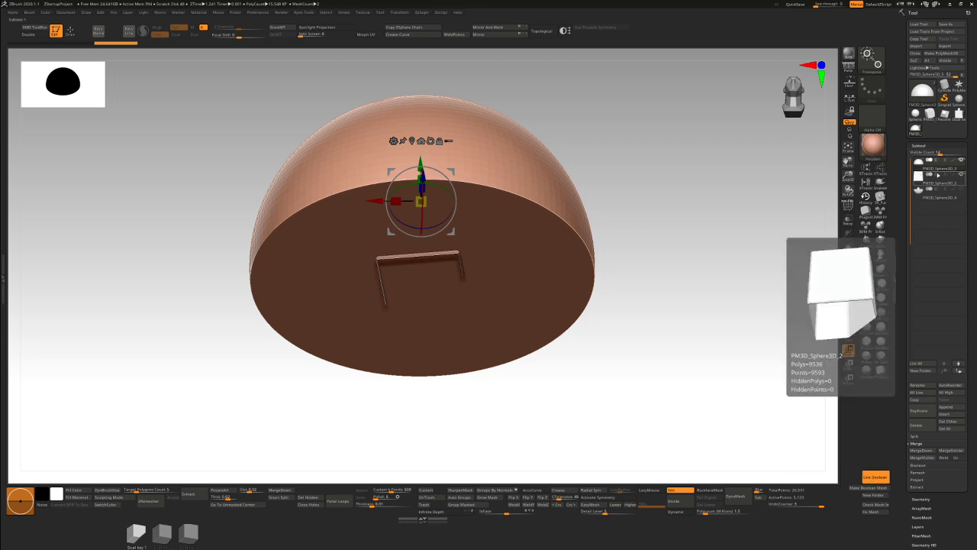
pyautogui.click(924, 370)
pyautogui.press('Return')
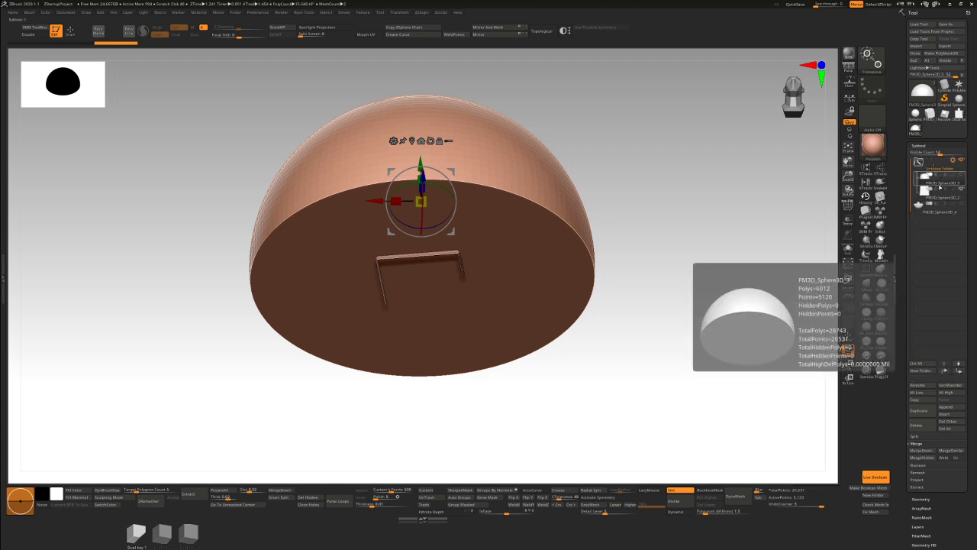
# Try the plug as a subtractive subtool placed above the upper hemisphere in the folder order.
pyautogui.click(938, 191)
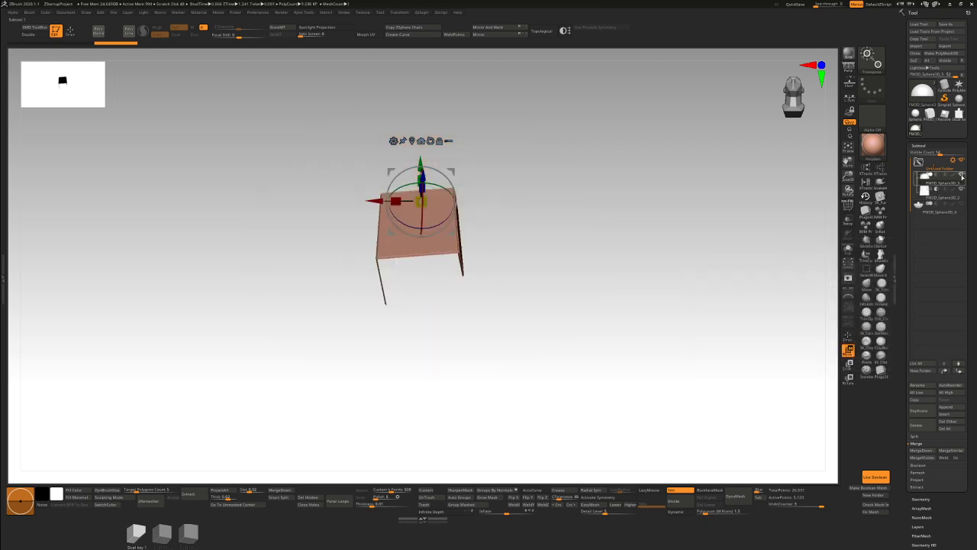
pyautogui.click(938, 184)
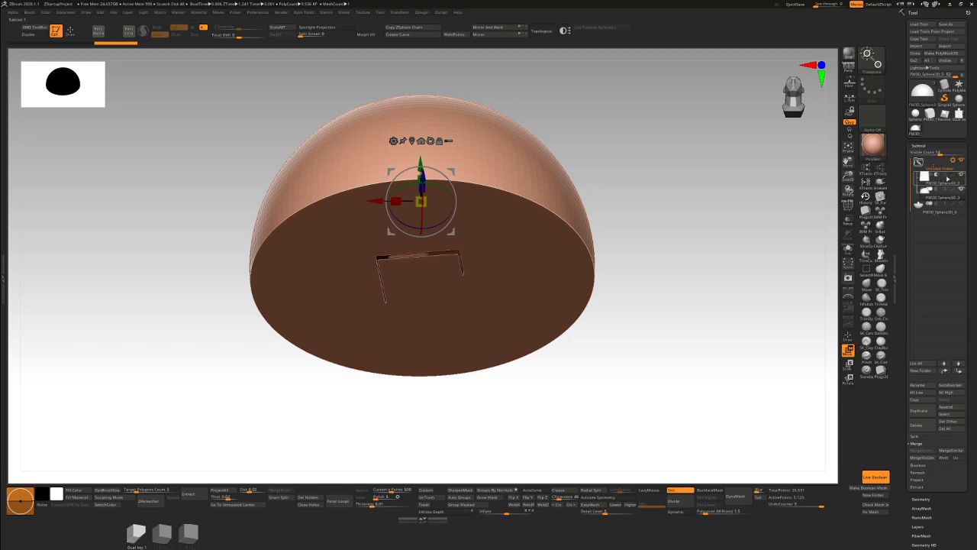
pyautogui.moveTo(733, 257); pyautogui.dragTo(734, 237)
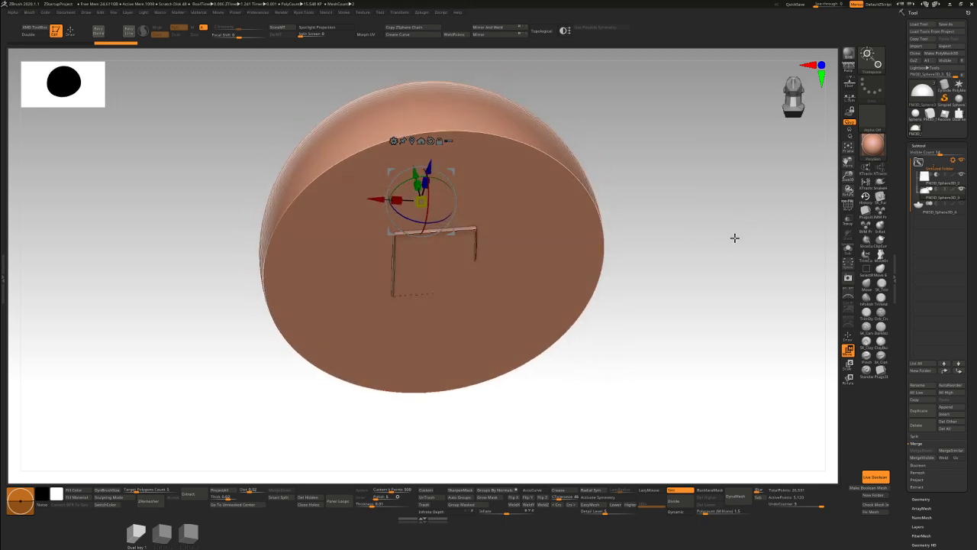
pyautogui.press('q')
pyautogui.moveTo(709, 336)
pyautogui.mouseDown()
pyautogui.moveTo(702, 347)
pyautogui.moveTo(737, 401)
pyautogui.mouseUp()
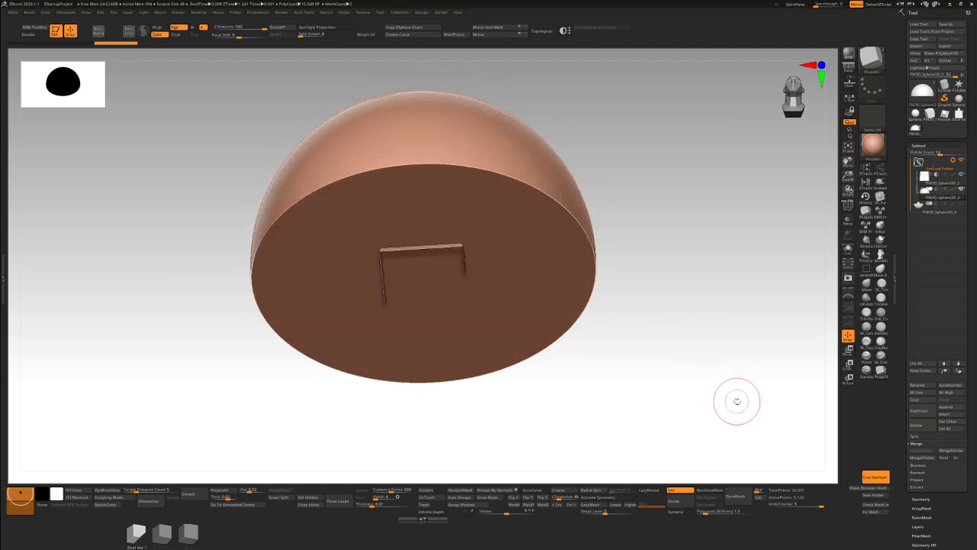
# Place the plug below the upper hemisphere in the folder and set it to Boolean subtraction.
pyautogui.click(925, 177)
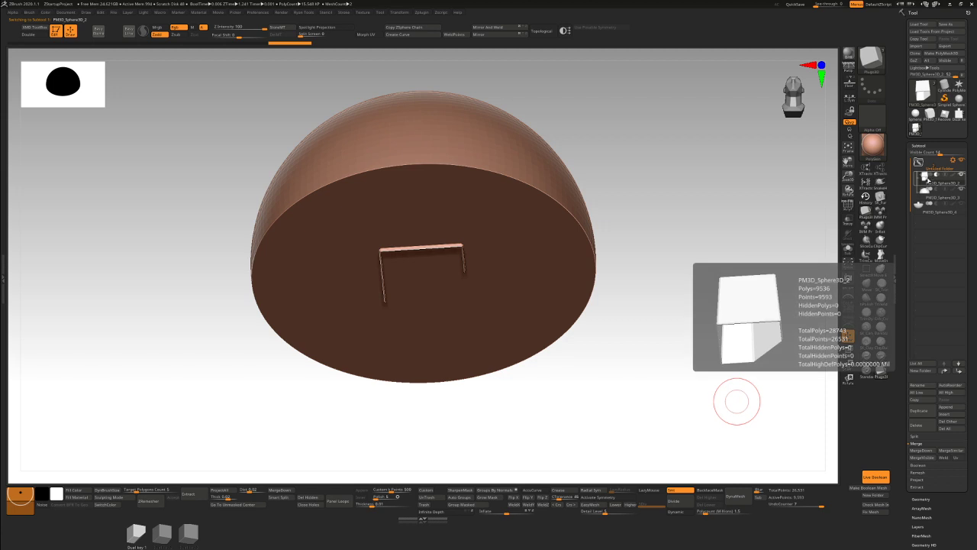
pyautogui.click(930, 175)
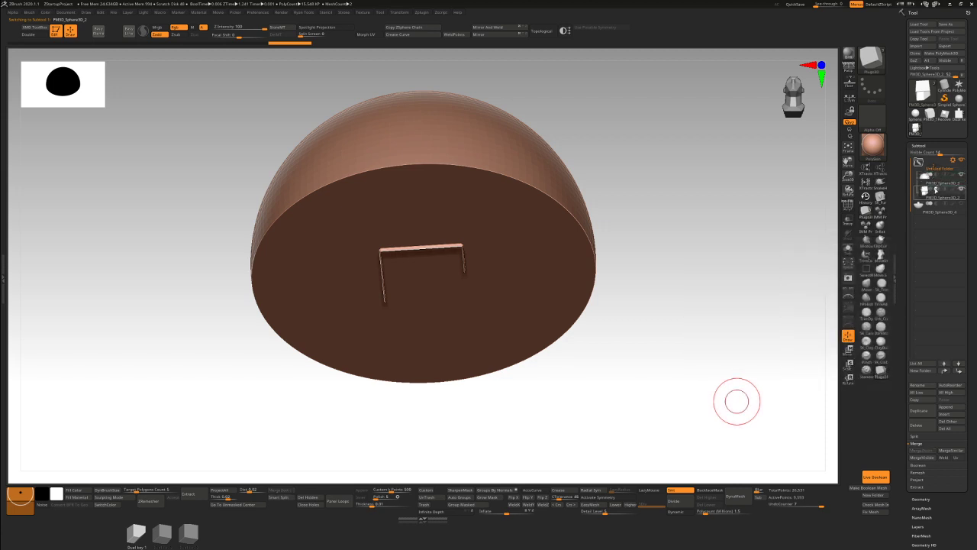
pyautogui.click(936, 188)
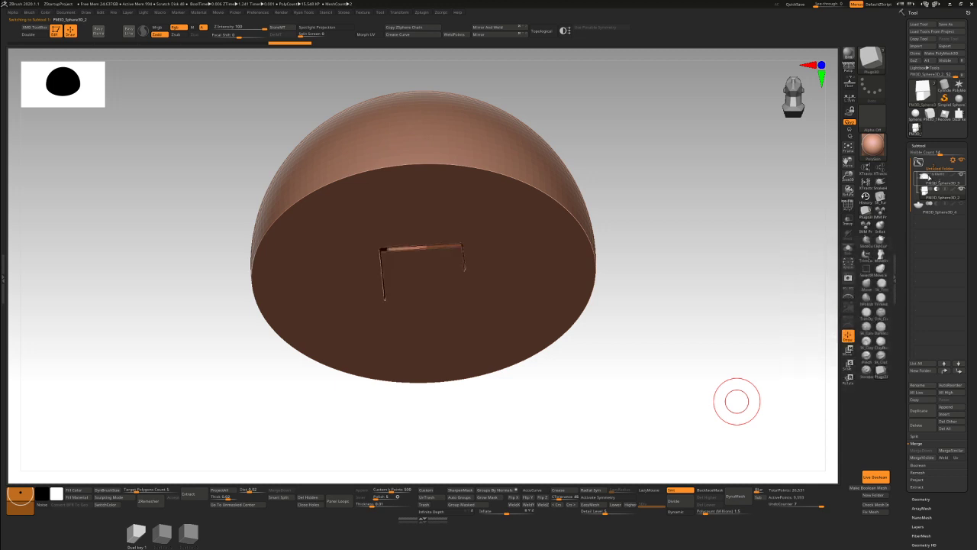
pyautogui.click(930, 177)
pyautogui.click(929, 189)
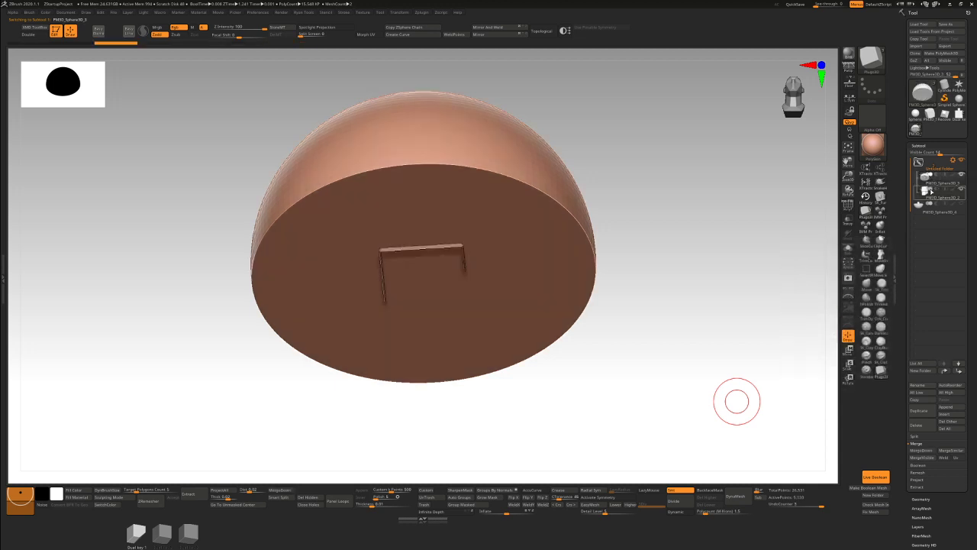
pyautogui.click(936, 188)
# Run Boolean Folder on the subtool folder to cut the plug's socket into the upper hemisphere.
pyautogui.moveTo(716, 259)
pyautogui.mouseDown()
pyautogui.moveTo(733, 227)
pyautogui.moveTo(709, 231)
pyautogui.moveTo(718, 214)
pyautogui.moveTo(729, 222)
pyautogui.moveTo(707, 233)
pyautogui.moveTo(696, 258)
pyautogui.moveTo(697, 240)
pyautogui.moveTo(694, 247)
pyautogui.mouseUp()
pyautogui.click(953, 161)
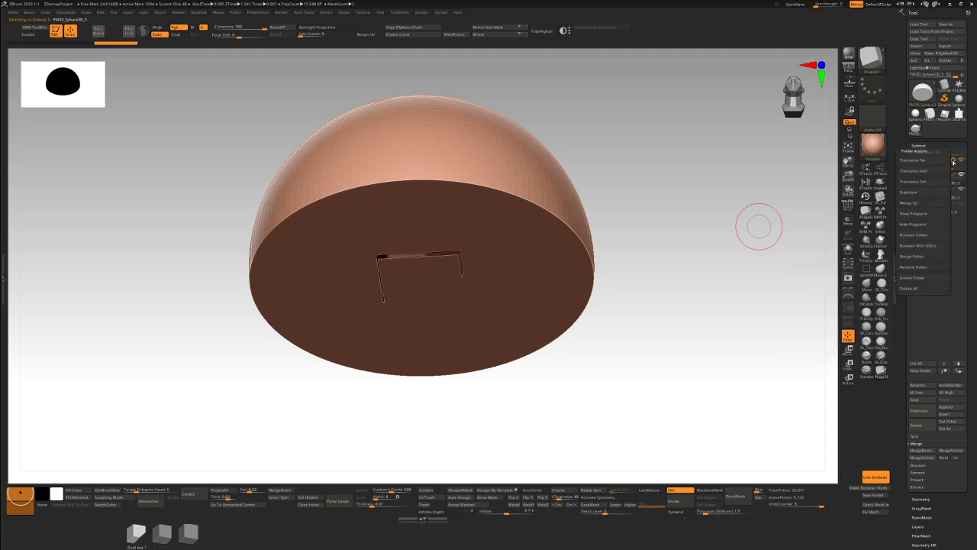
pyautogui.click(928, 235)
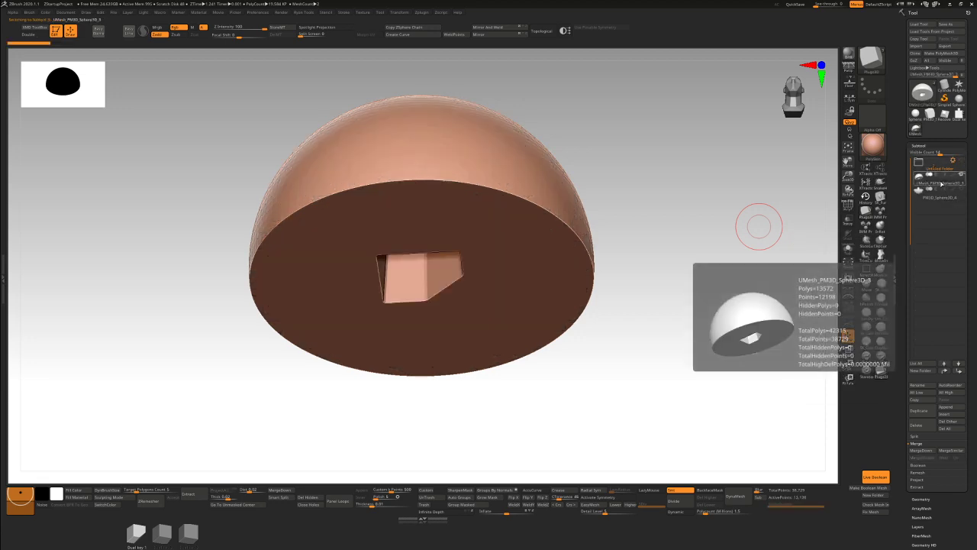
# Show both halves with Transparency and Ghost enabled and the polyframe off, and examine how the plug key fits its socket.
pyautogui.moveTo(764, 208); pyautogui.dragTo(759, 305)
pyautogui.hotkey('shift', 'f')
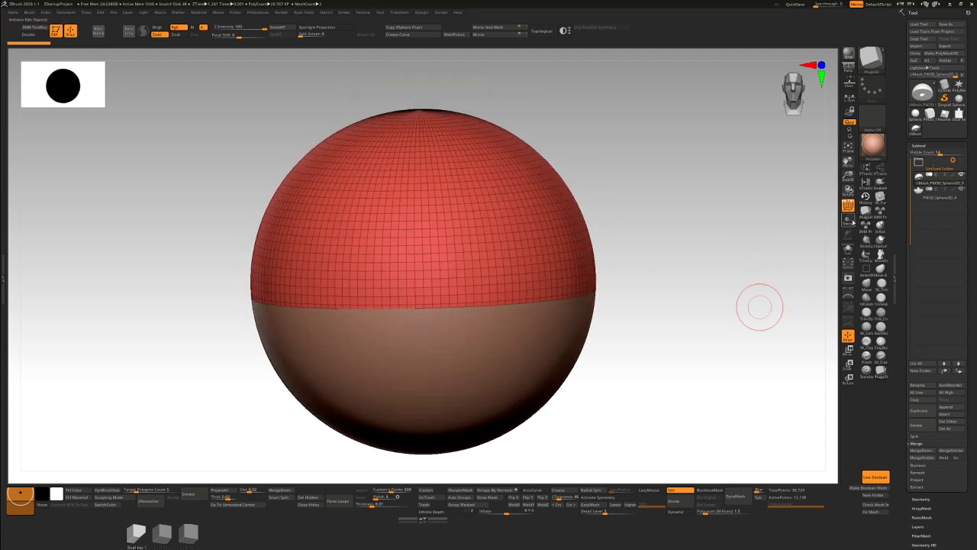
pyautogui.click(848, 220)
pyautogui.click(848, 233)
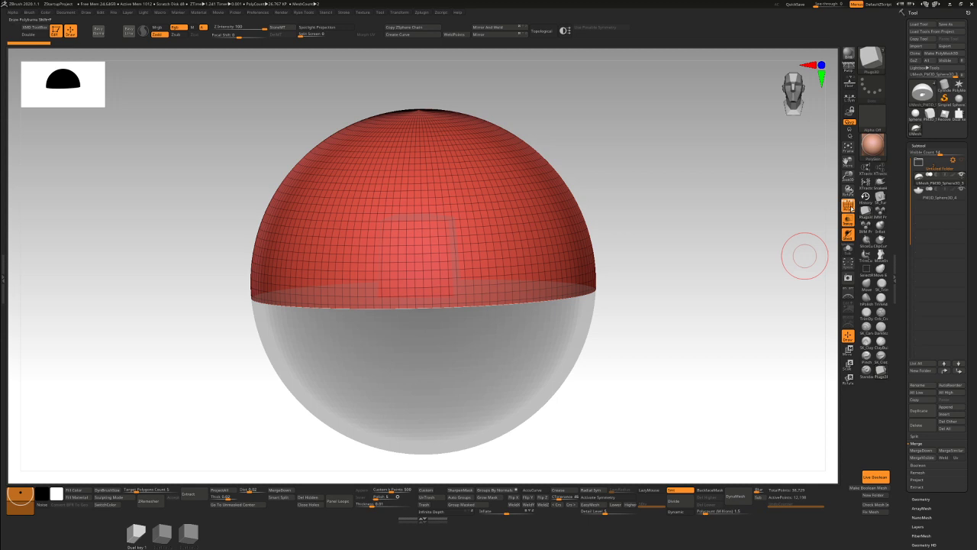
pyautogui.hotkey('shift', 'f')
pyautogui.moveTo(787, 244)
pyautogui.mouseDown()
pyautogui.moveTo(759, 247)
pyautogui.moveTo(789, 185)
pyautogui.moveTo(776, 175)
pyautogui.moveTo(756, 214)
pyautogui.moveTo(772, 257)
pyautogui.moveTo(762, 242)
pyautogui.moveTo(753, 257)
pyautogui.moveTo(757, 240)
pyautogui.moveTo(748, 255)
pyautogui.moveTo(759, 264)
pyautogui.mouseUp()
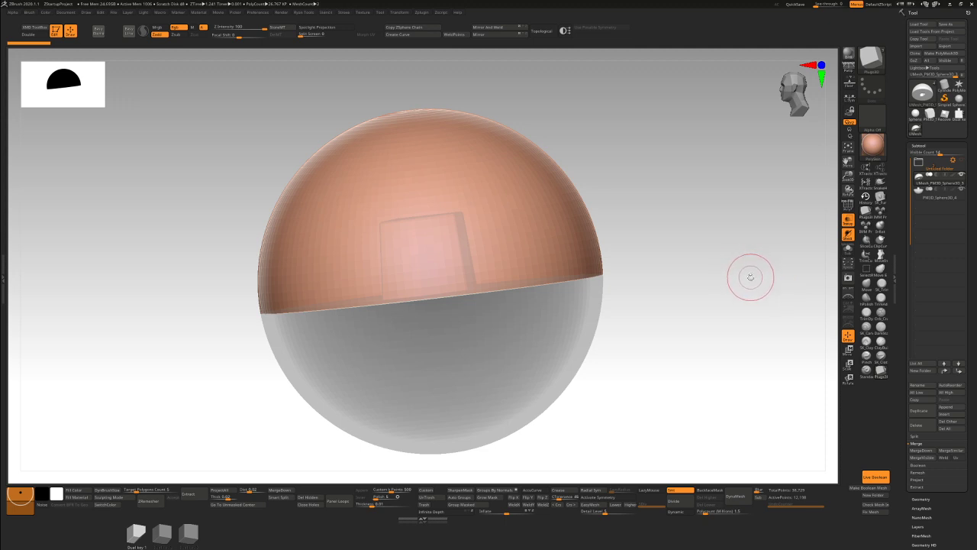
pyautogui.moveTo(751, 277); pyautogui.dragTo(746, 301)
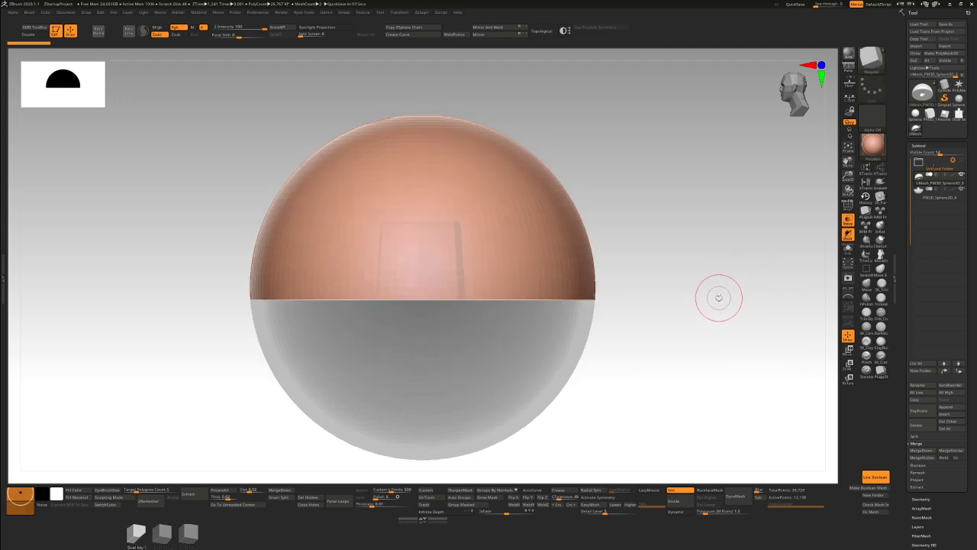
pyautogui.moveTo(718, 298); pyautogui.dragTo(706, 344)
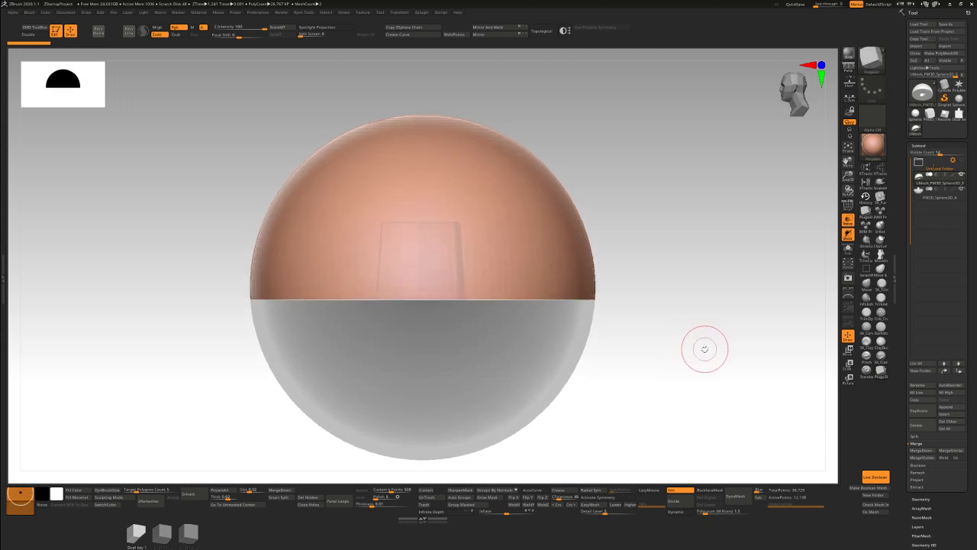
pyautogui.moveTo(697, 359)
pyautogui.mouseDown()
pyautogui.moveTo(699, 331)
pyautogui.moveTo(705, 371)
pyautogui.moveTo(704, 350)
pyautogui.moveTo(705, 361)
pyautogui.mouseUp()
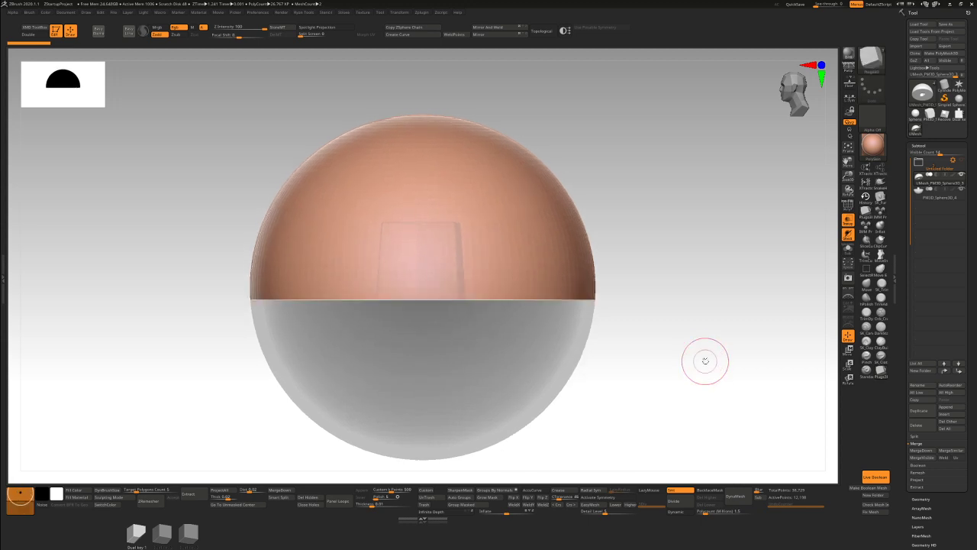